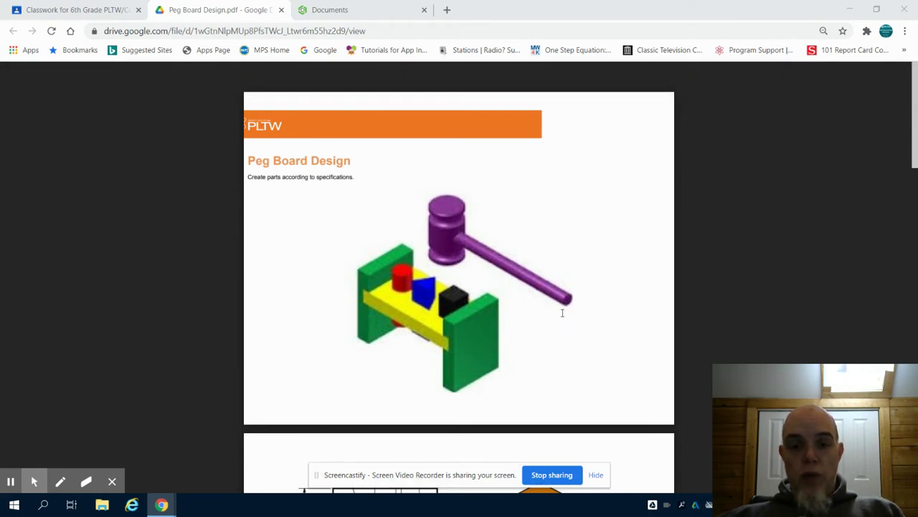
Scroll through Peg Board Design.pdf to review the dimensioned base block drawing, then return to Onshape
{"action": "scroll", "coordinate": [434, 225], "scroll_direction": "down", "scroll_amount": 3}
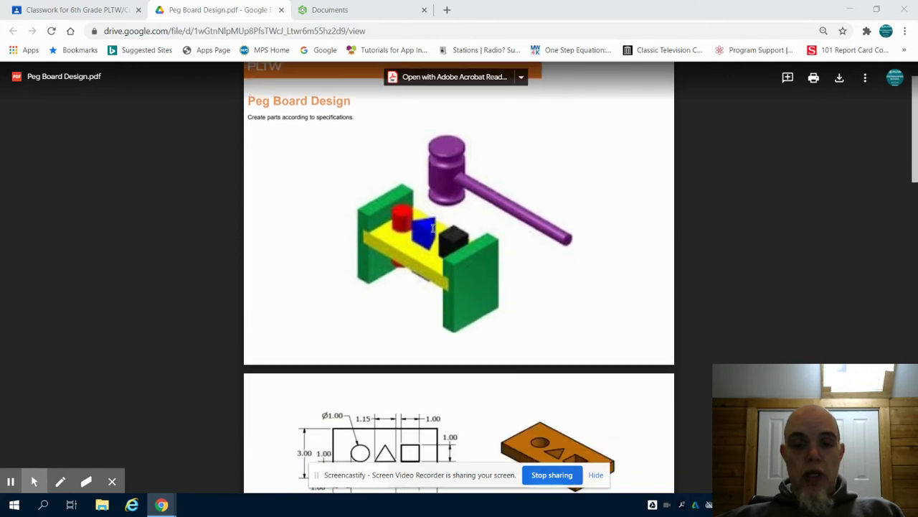
{"action": "scroll", "coordinate": [431, 229], "scroll_direction": "down", "scroll_amount": 1}
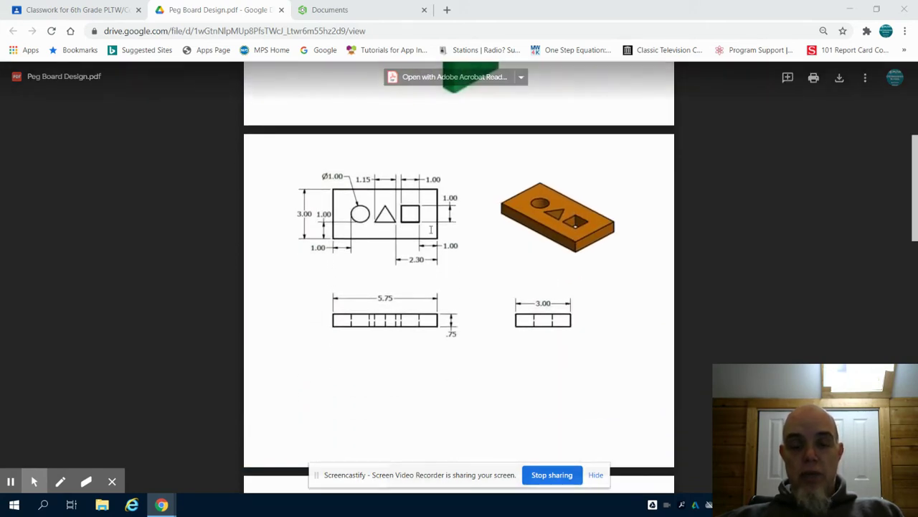
{"action": "scroll", "coordinate": [431, 229], "scroll_direction": "down", "scroll_amount": 5}
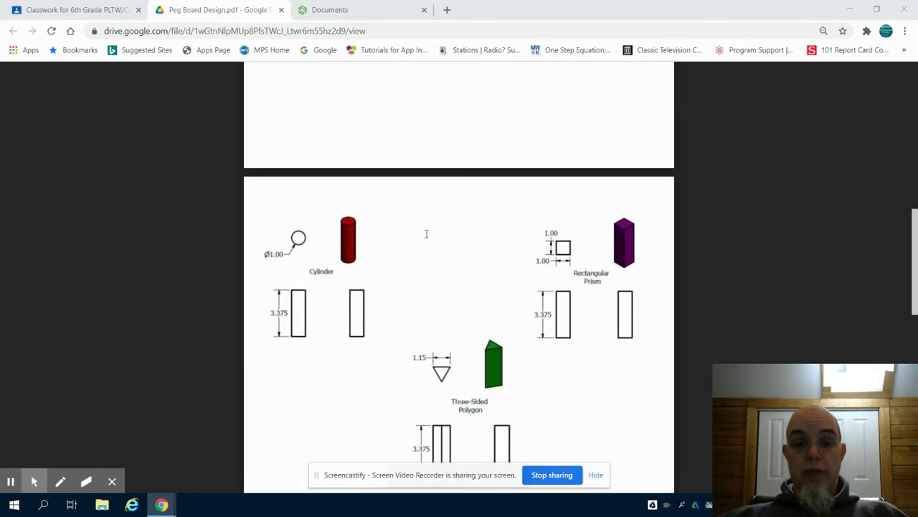
{"action": "scroll", "coordinate": [426, 234], "scroll_direction": "down", "scroll_amount": 6}
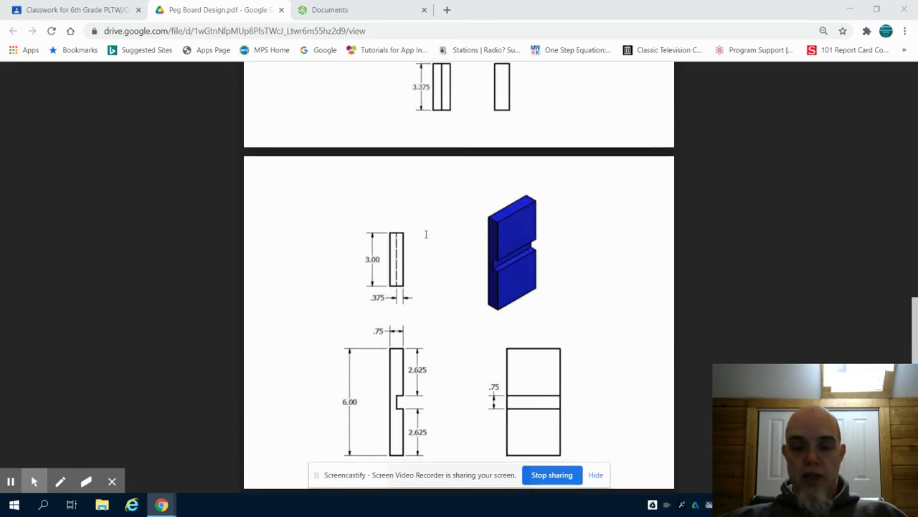
{"action": "scroll", "coordinate": [426, 234], "scroll_direction": "down", "scroll_amount": 5}
{"action": "scroll", "coordinate": [423, 236], "scroll_direction": "up", "scroll_amount": 5}
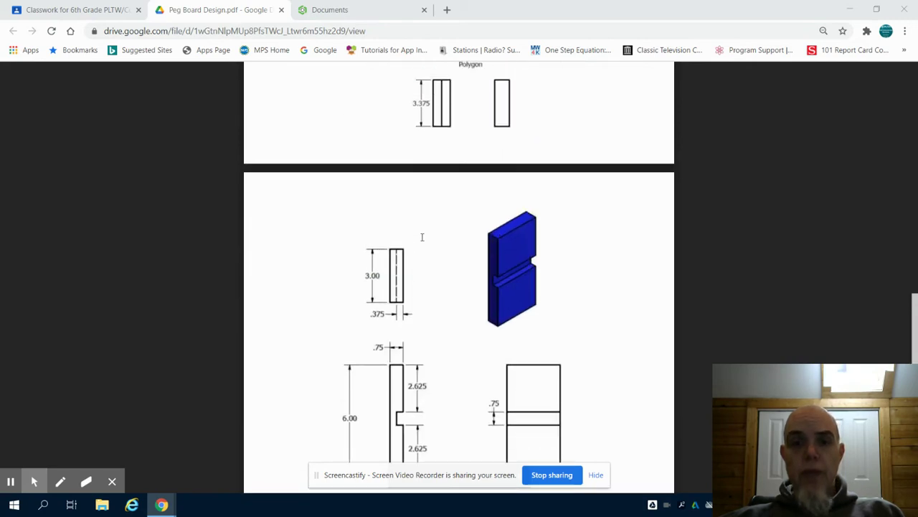
{"action": "scroll", "coordinate": [422, 236], "scroll_direction": "up", "scroll_amount": 18}
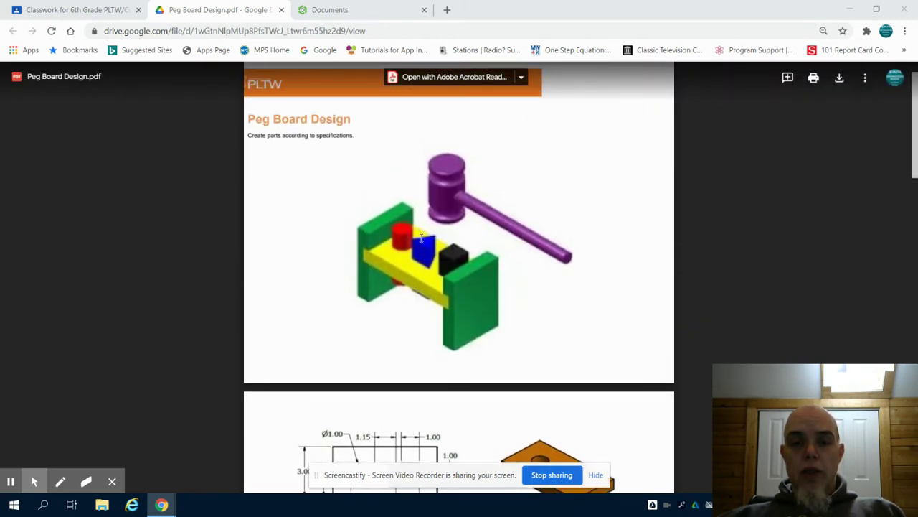
{"action": "scroll", "coordinate": [421, 238], "scroll_direction": "down", "scroll_amount": 5}
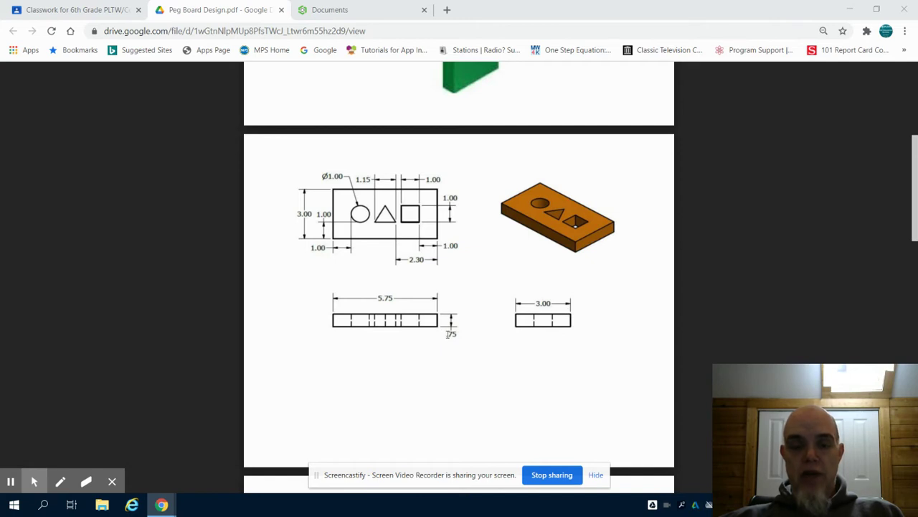
{"action": "left_click", "coordinate": [393, 6]}
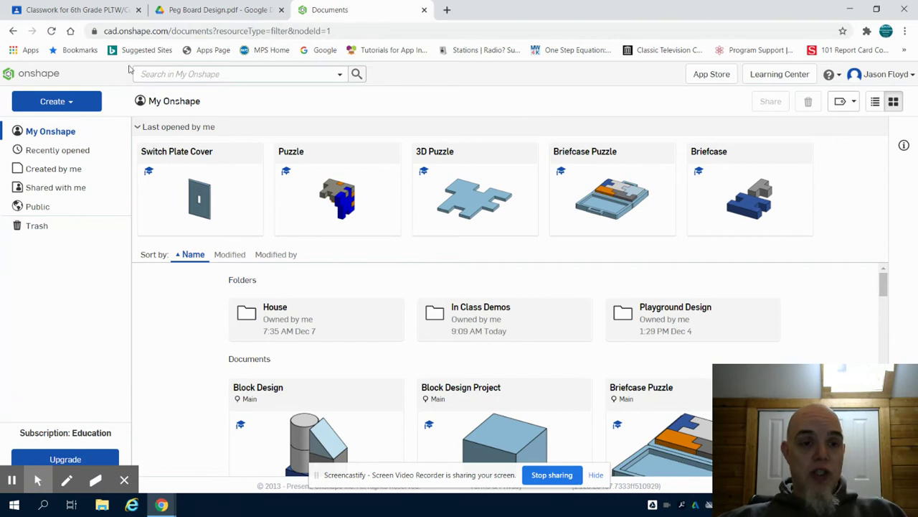
Create a new Onshape document named 'Peg Board Toy'
{"action": "left_click", "coordinate": [83, 103]}
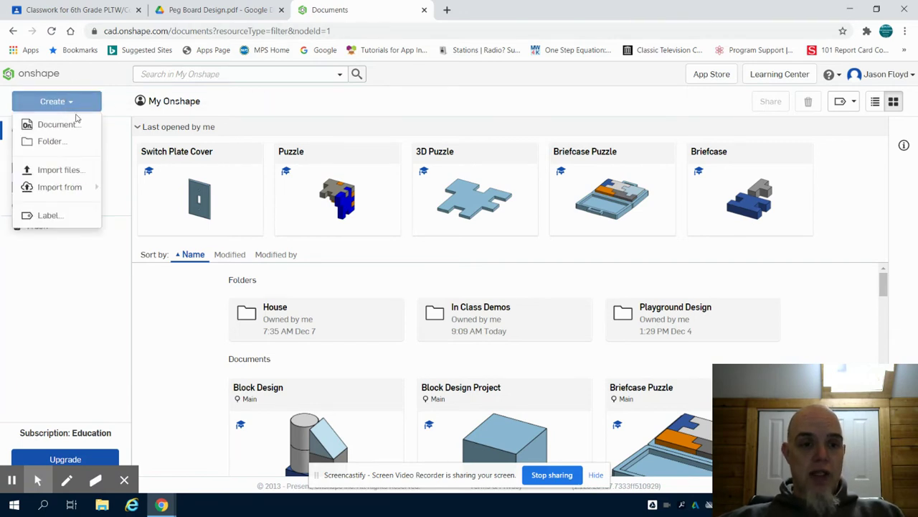
{"action": "left_click", "coordinate": [74, 124]}
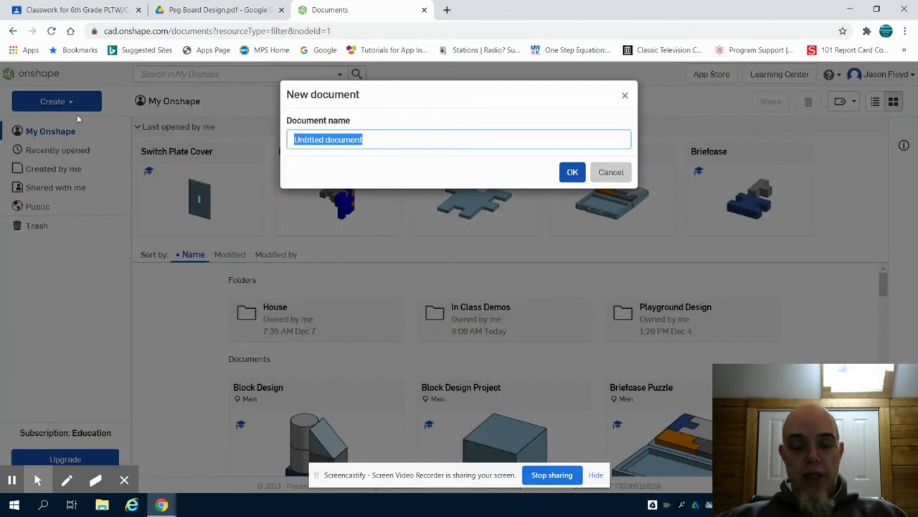
{"action": "type", "text": "Peg B"}
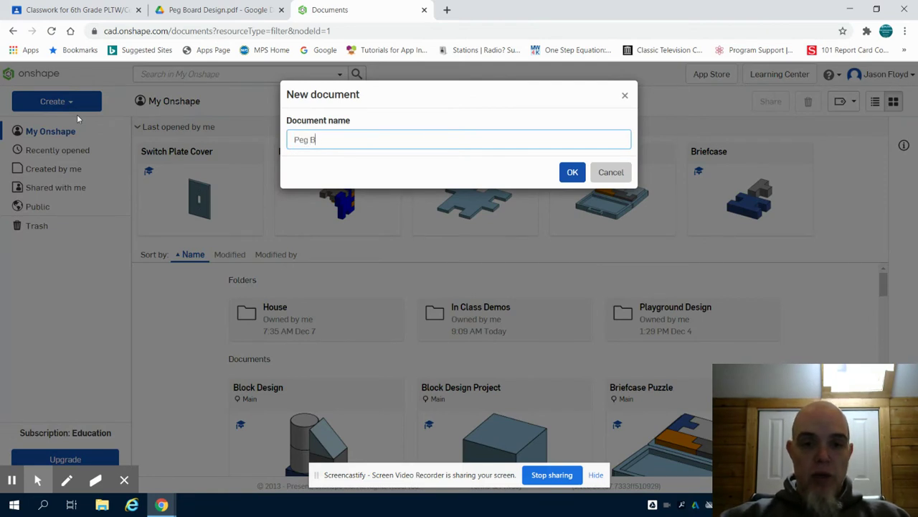
{"action": "type", "text": "oard Toy"}
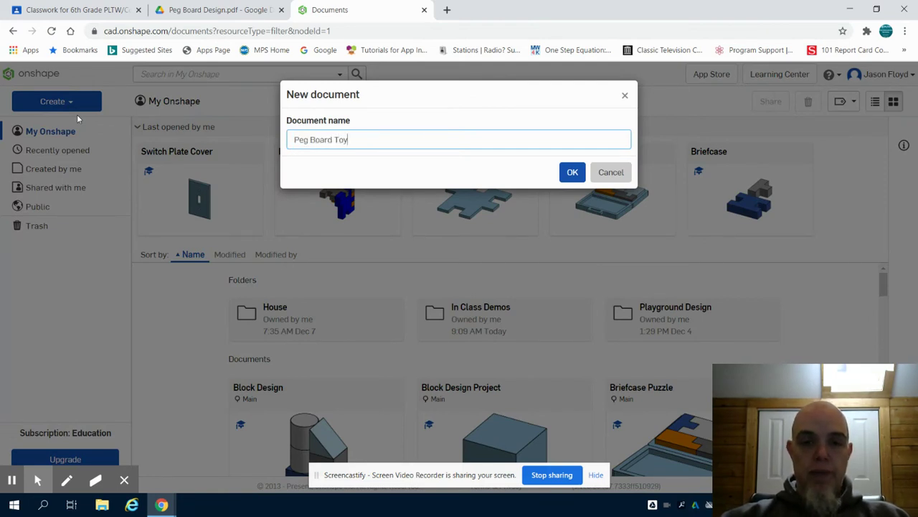
{"action": "left_click", "coordinate": [562, 179]}
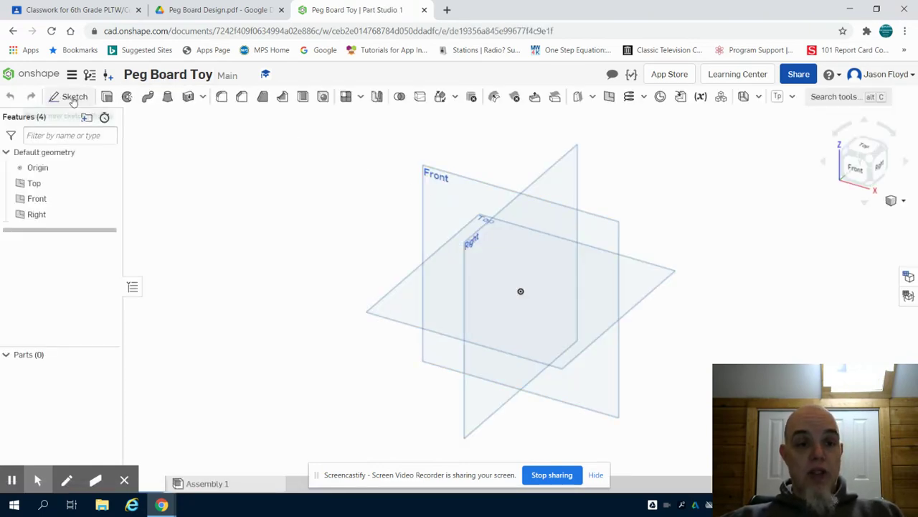
Start a new sketch on the Top plane, viewed straight down
{"action": "left_click", "coordinate": [73, 99]}
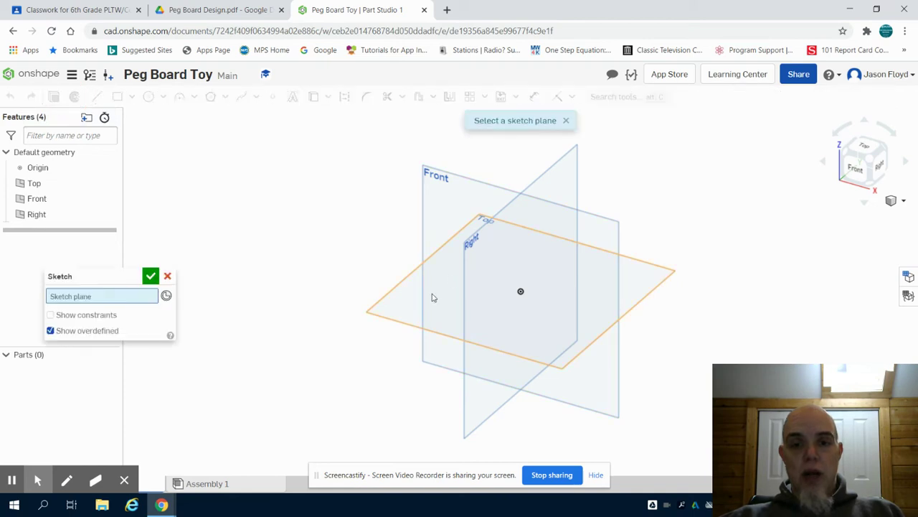
{"action": "left_click", "coordinate": [432, 297]}
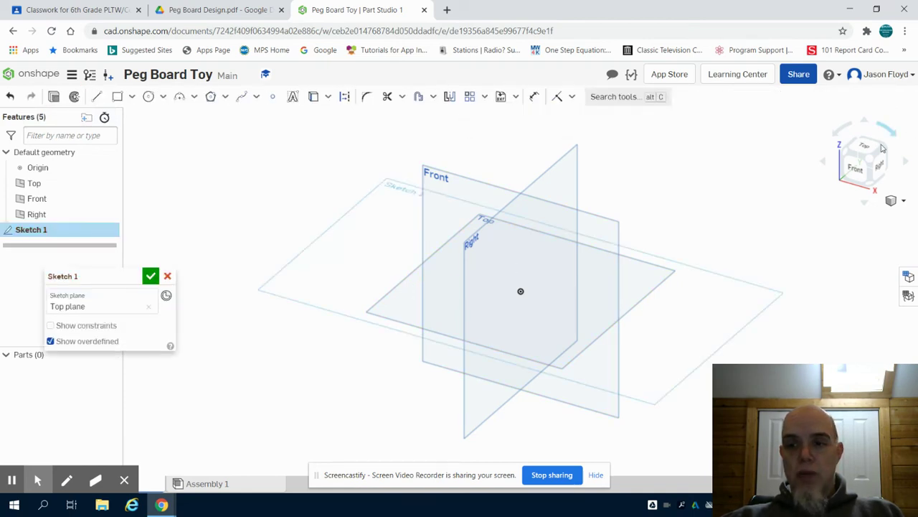
{"action": "left_click", "coordinate": [868, 148]}
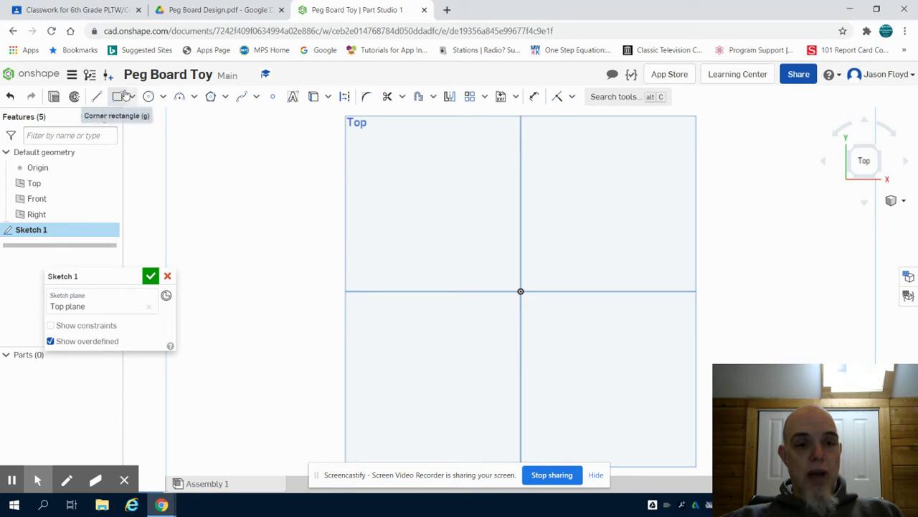
Draw a corner rectangle 5.75 wide by 3 tall
{"action": "left_click", "coordinate": [123, 96]}
{"action": "left_click", "coordinate": [370, 259]}
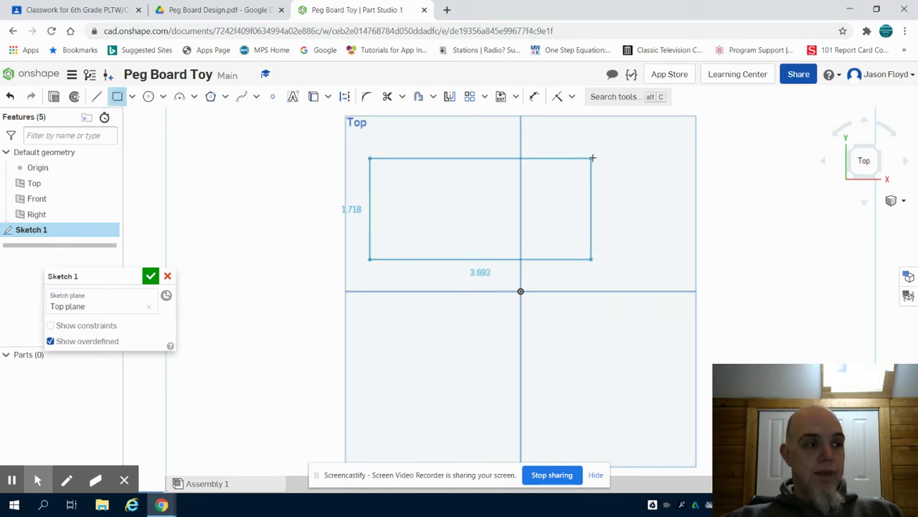
{"action": "left_click", "coordinate": [593, 158]}
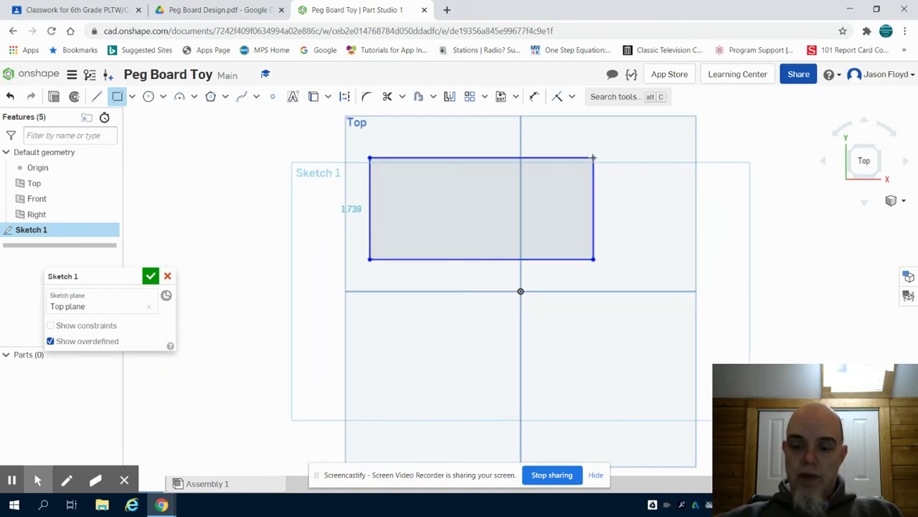
{"action": "type", "text": "0.75"}
{"action": "key", "text": "Tab"}
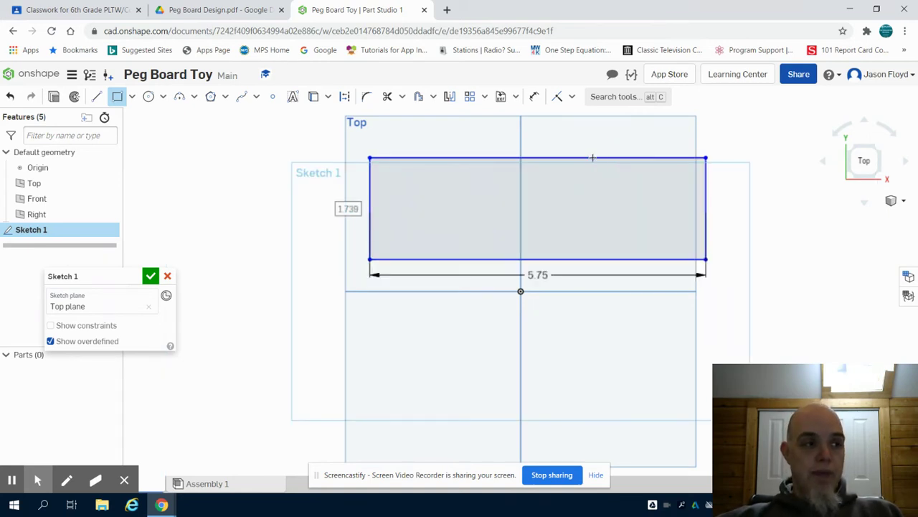
{"action": "type", "text": "3"}
{"action": "key", "text": "Return"}
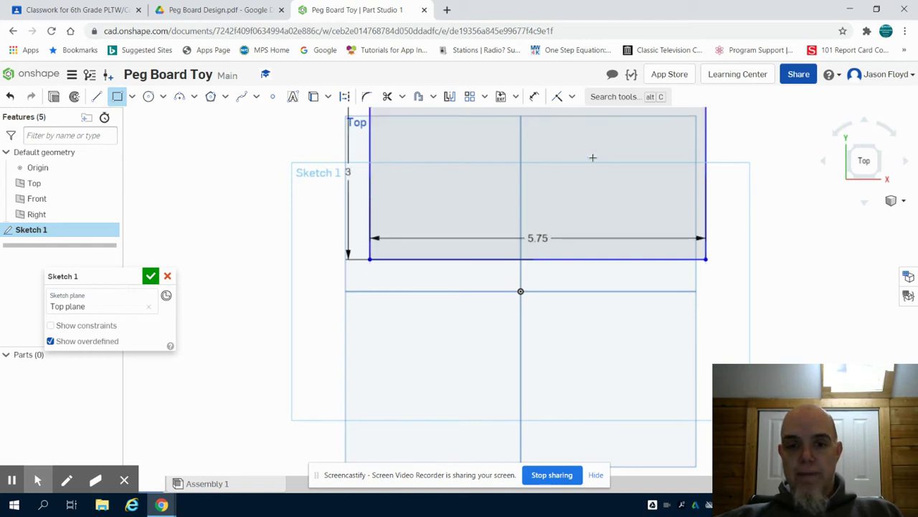
{"action": "scroll", "coordinate": [684, 143], "scroll_direction": "down", "scroll_amount": 3}
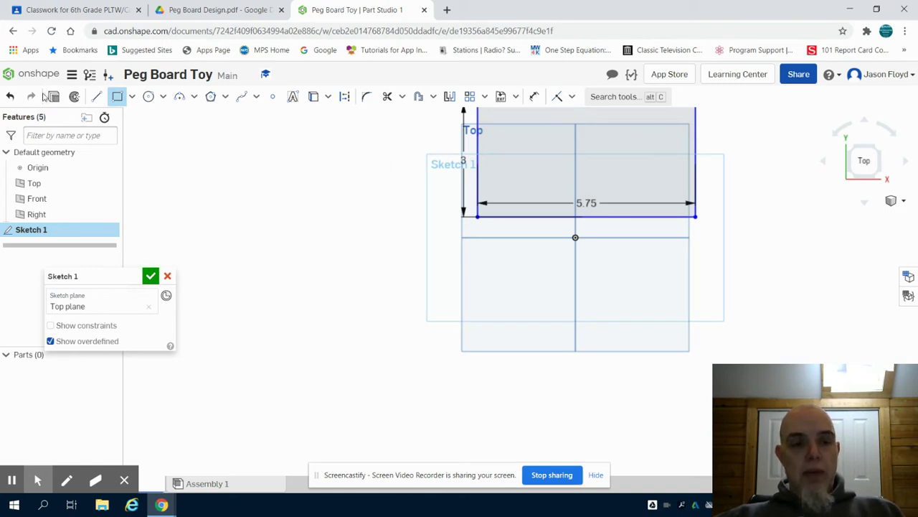
Extrude the rectangle sketch .75 deep and rotate the block to an isometric view
{"action": "left_click", "coordinate": [53, 99]}
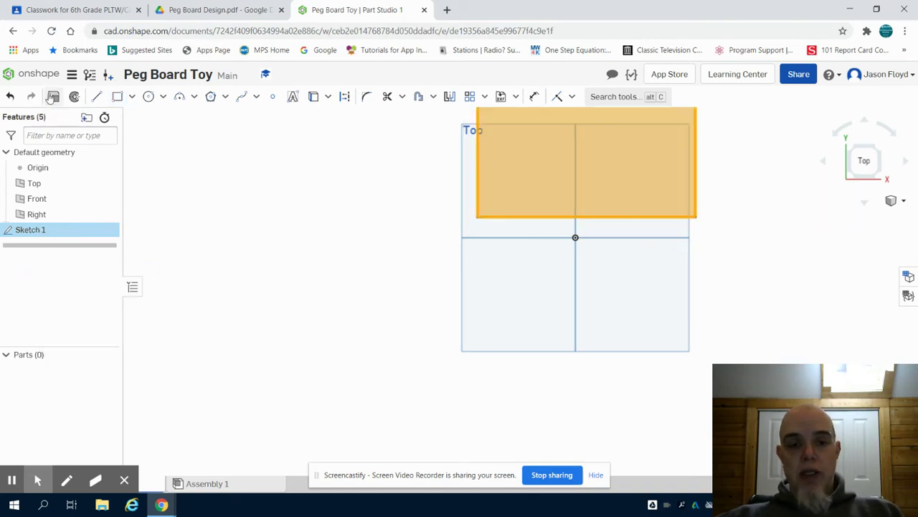
{"action": "left_click", "coordinate": [147, 373]}
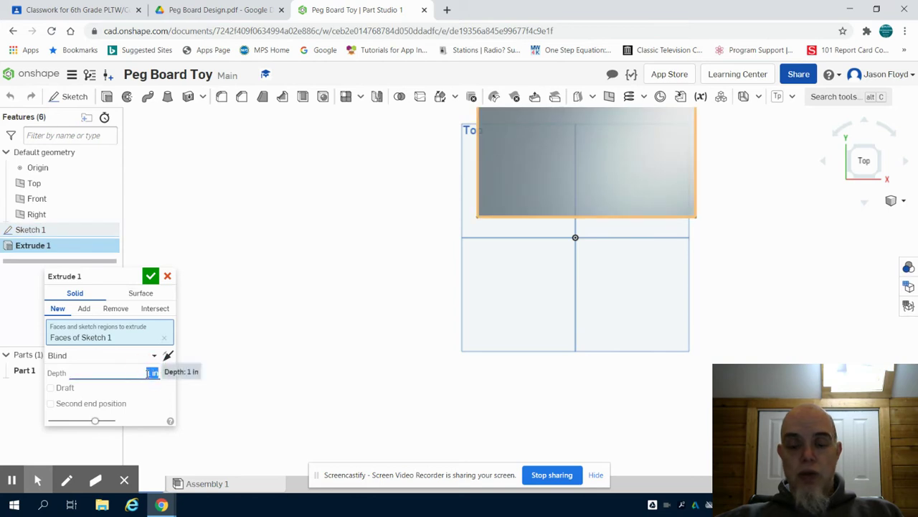
{"action": "type", "text": ".75"}
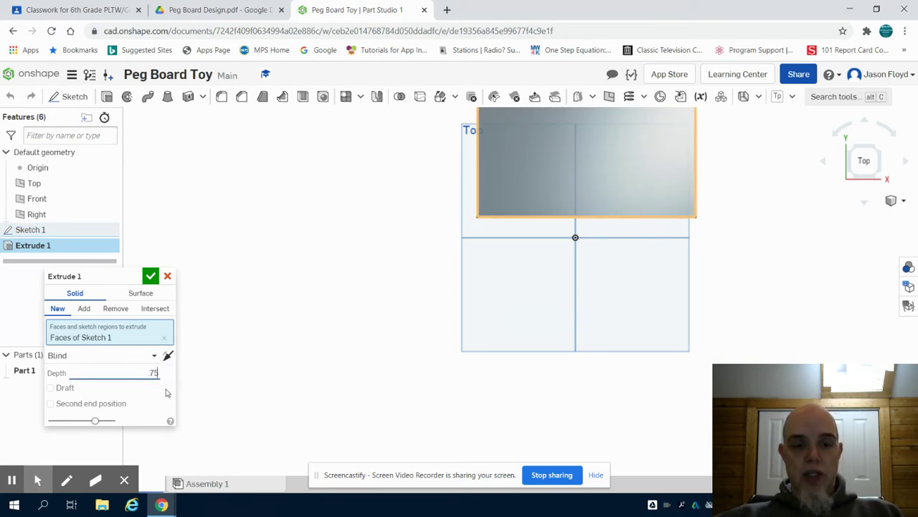
{"action": "left_click", "coordinate": [152, 276]}
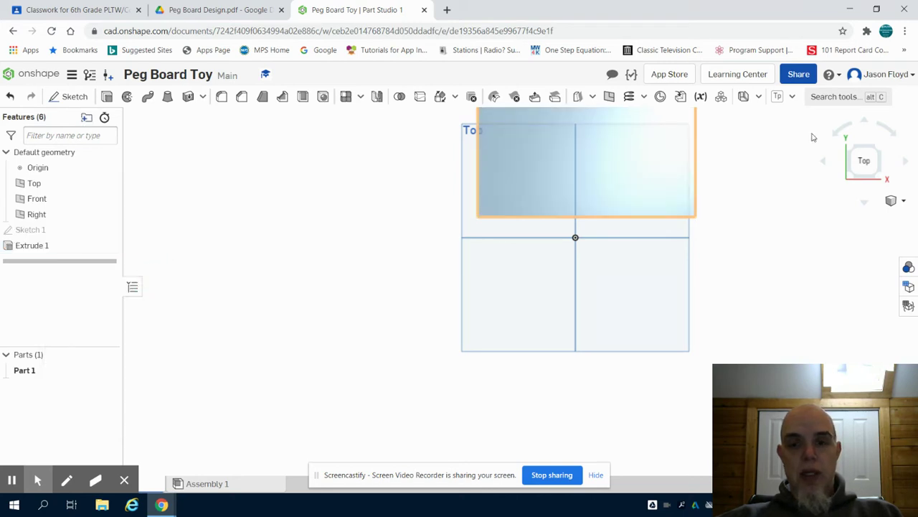
{"action": "left_click_drag", "start_coordinate": [880, 143], "coordinate": [882, 149]}
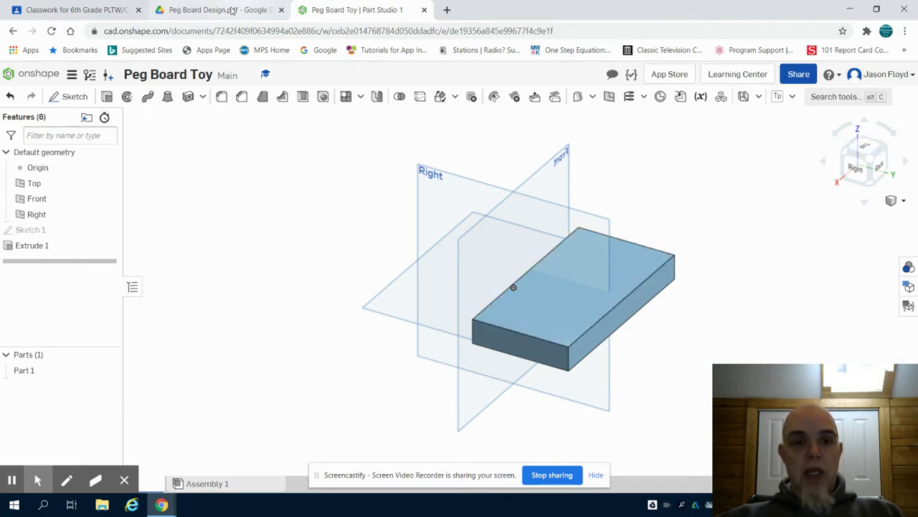
{"action": "left_click", "coordinate": [232, 10]}
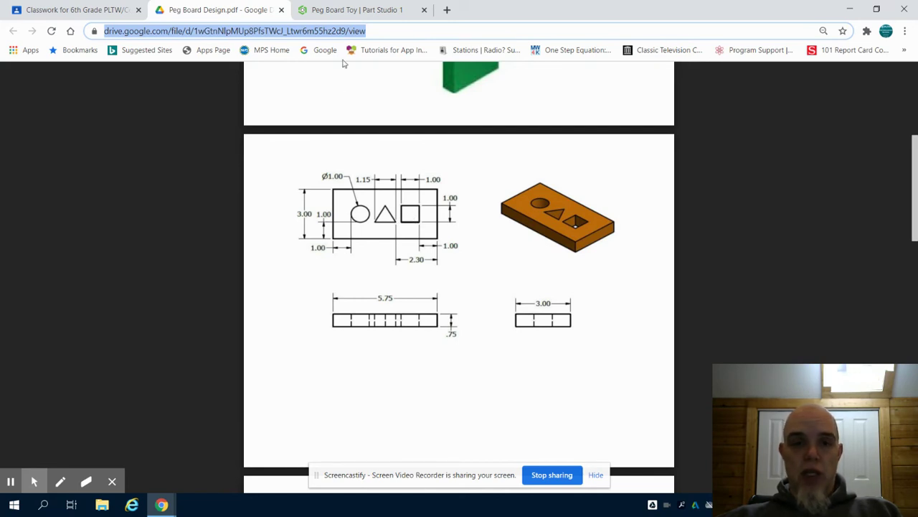
{"action": "left_click", "coordinate": [347, 10]}
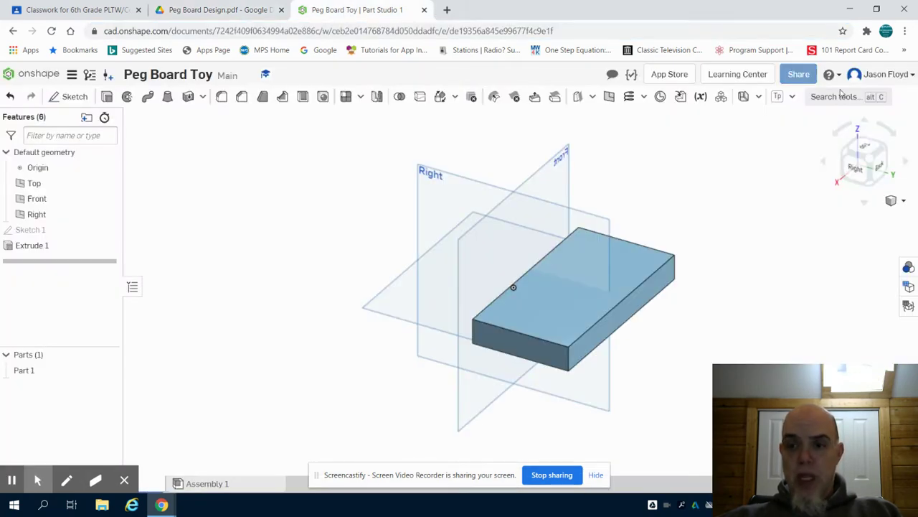
Start Sketch 2 on the block's top face, viewed from the top
{"action": "left_click", "coordinate": [71, 96]}
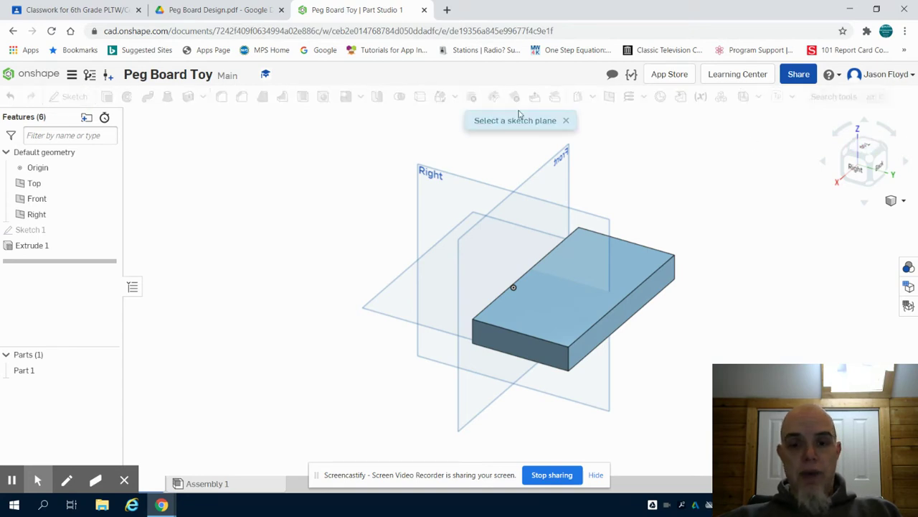
{"action": "left_click", "coordinate": [569, 307]}
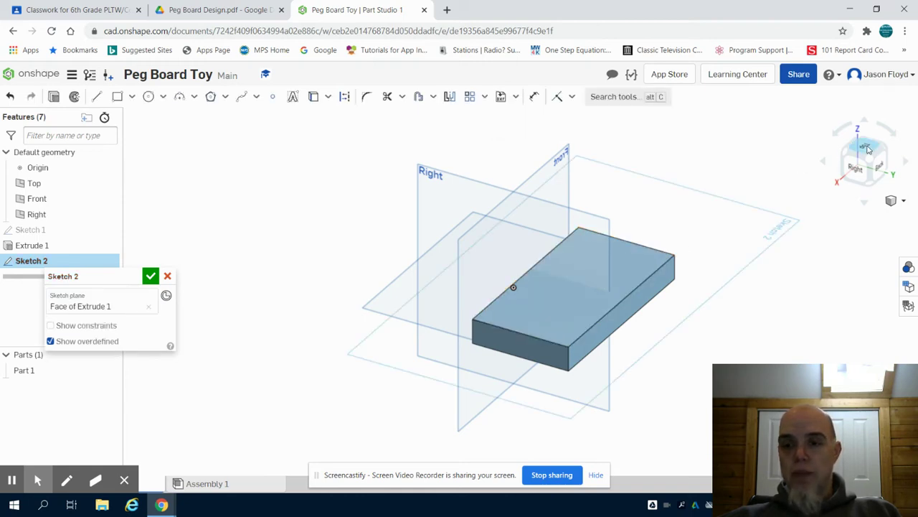
{"action": "left_click", "coordinate": [868, 148]}
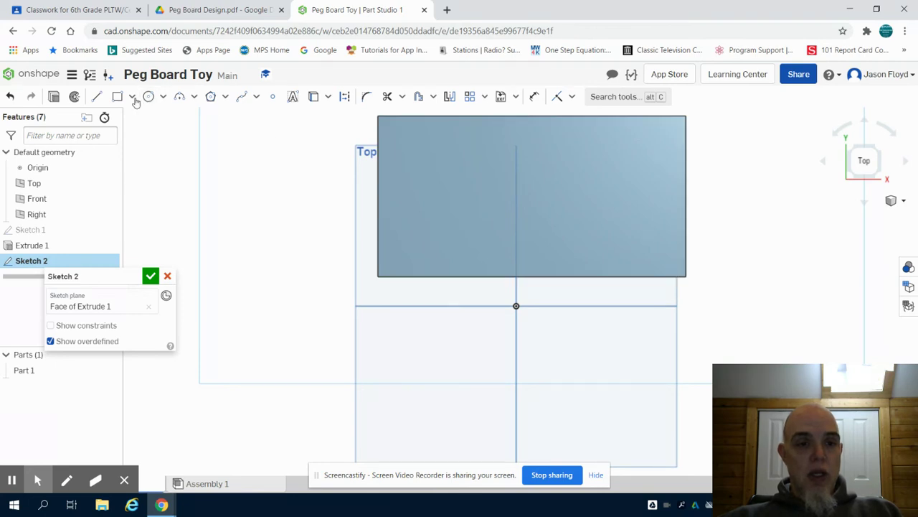
Draw a 1 by 1 square near the block's lower right corner
{"action": "left_click", "coordinate": [116, 98]}
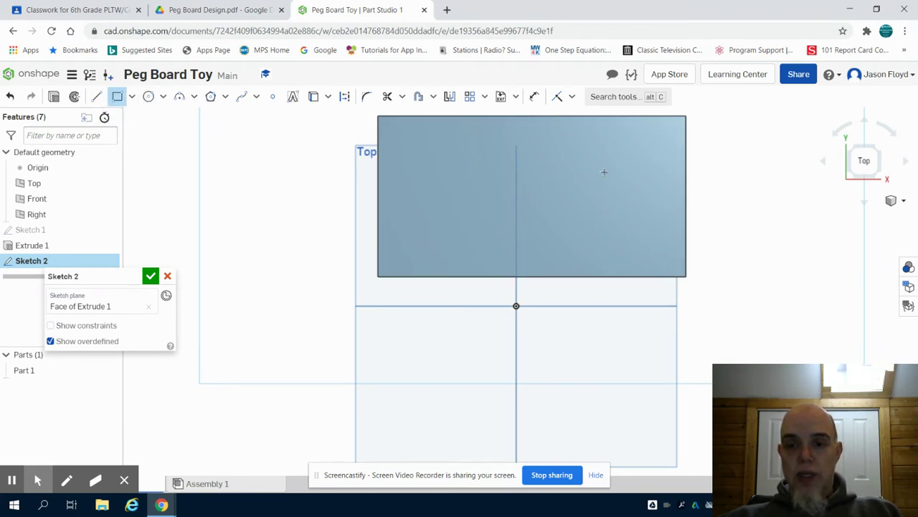
{"action": "left_click", "coordinate": [604, 167]}
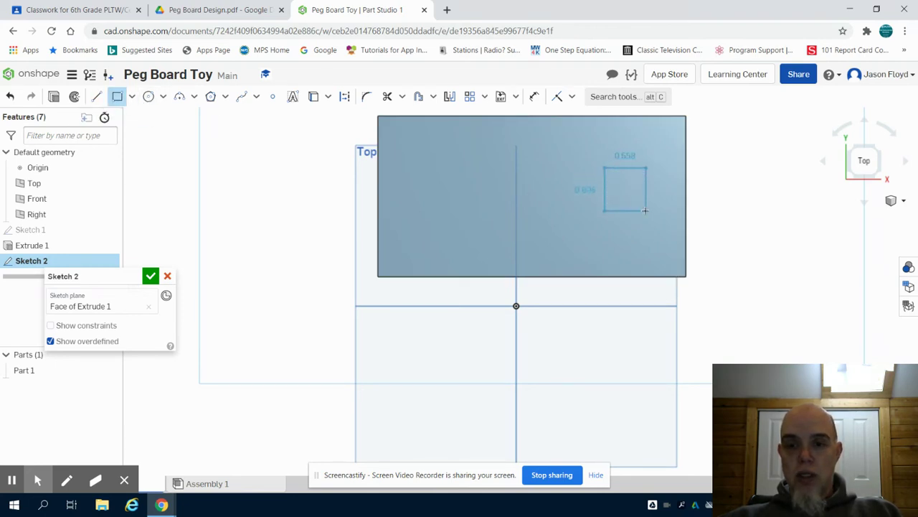
{"action": "left_click", "coordinate": [646, 210]}
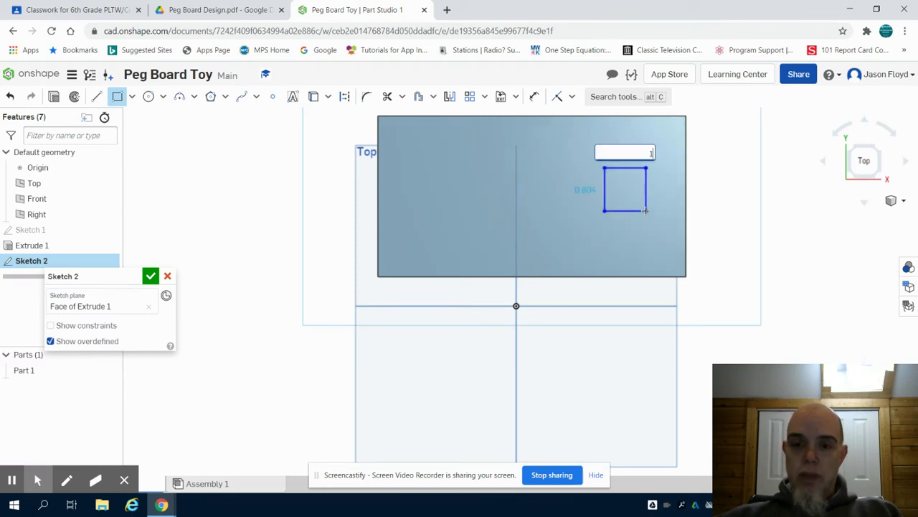
{"action": "type", "text": "1"}
{"action": "key", "text": "Tab"}
{"action": "type", "text": "1"}
{"action": "key", "text": "Return"}
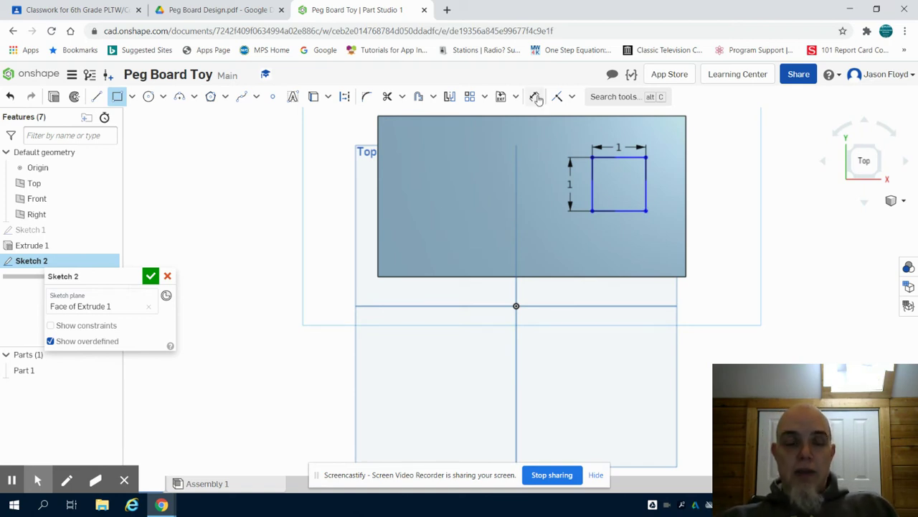
Dimension the square 1 in from the block's right edge and 1 in from its bottom edge
{"action": "left_click", "coordinate": [537, 99]}
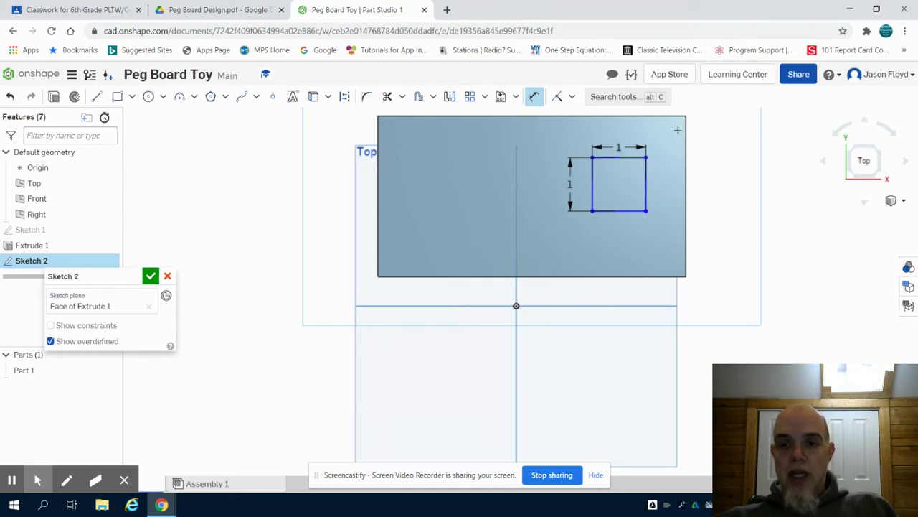
{"action": "left_click", "coordinate": [688, 147]}
{"action": "left_click", "coordinate": [746, 191]}
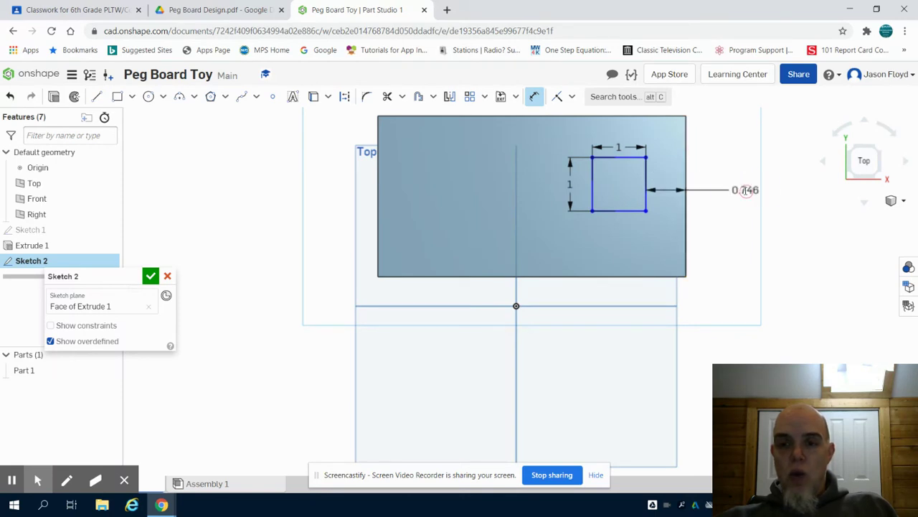
{"action": "type", "text": "1"}
{"action": "key", "text": "Return"}
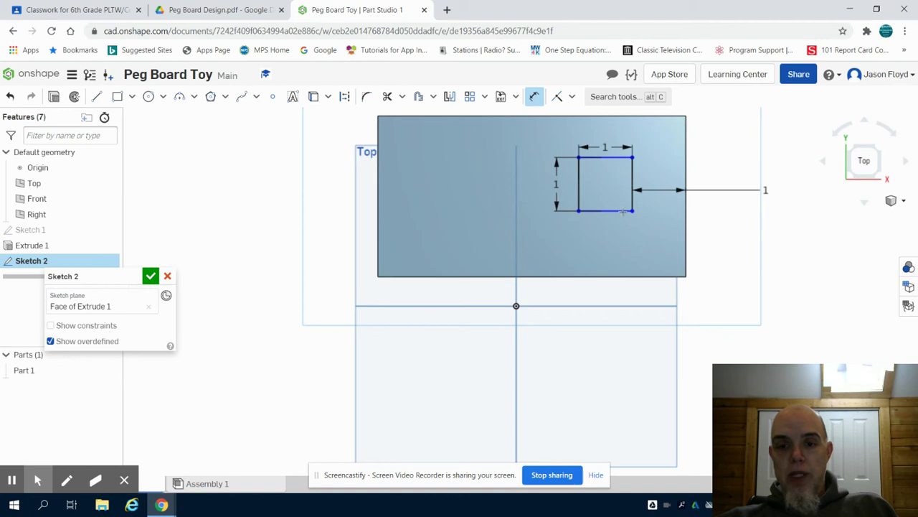
{"action": "left_click", "coordinate": [623, 211]}
{"action": "left_click", "coordinate": [623, 277]}
{"action": "left_click", "coordinate": [721, 268]}
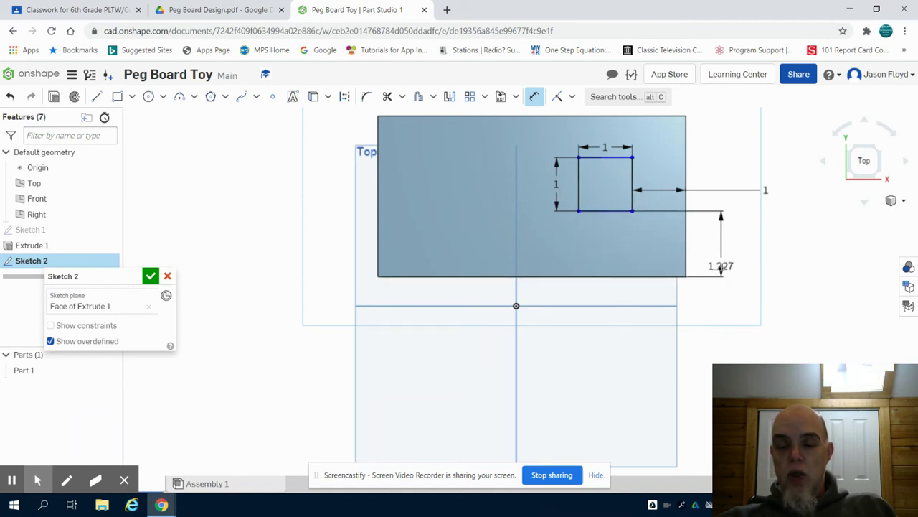
{"action": "type", "text": "1"}
{"action": "key", "text": "Return"}
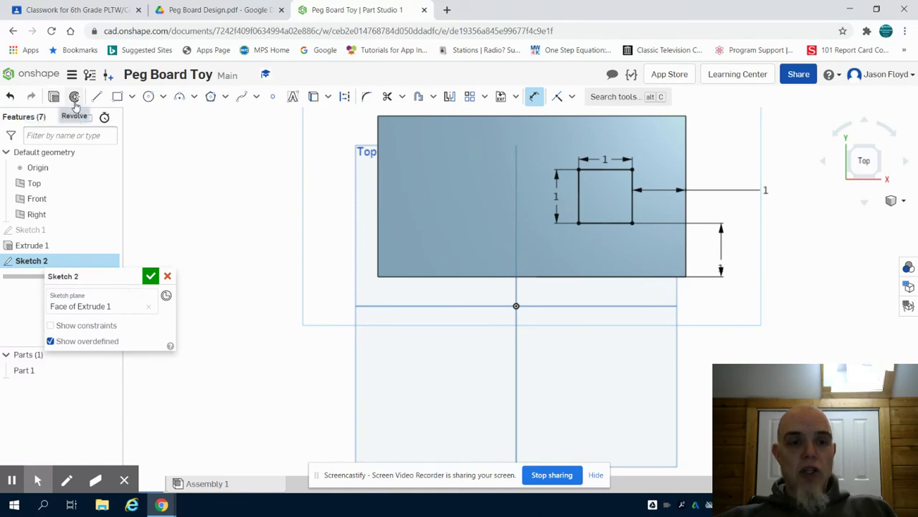
Draw a three-sided inscribed polygon to the left of the square
{"action": "left_click", "coordinate": [211, 97]}
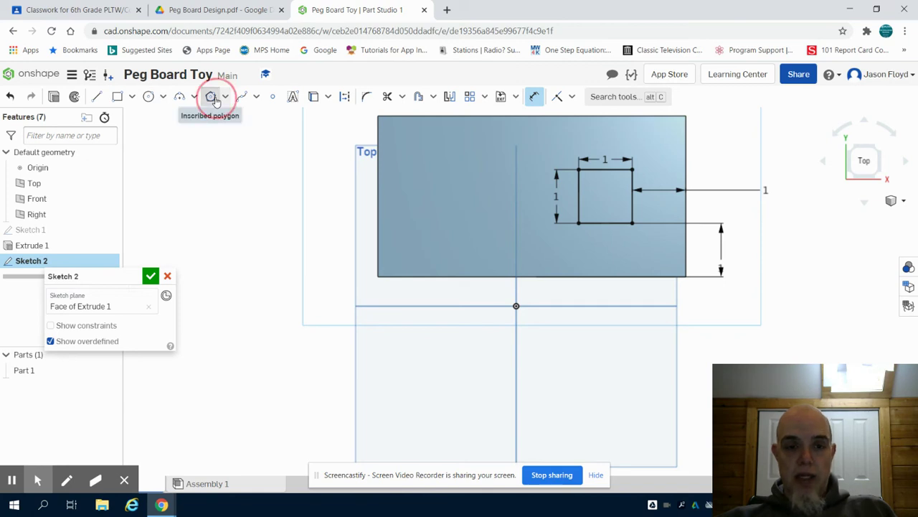
{"action": "left_click", "coordinate": [498, 200]}
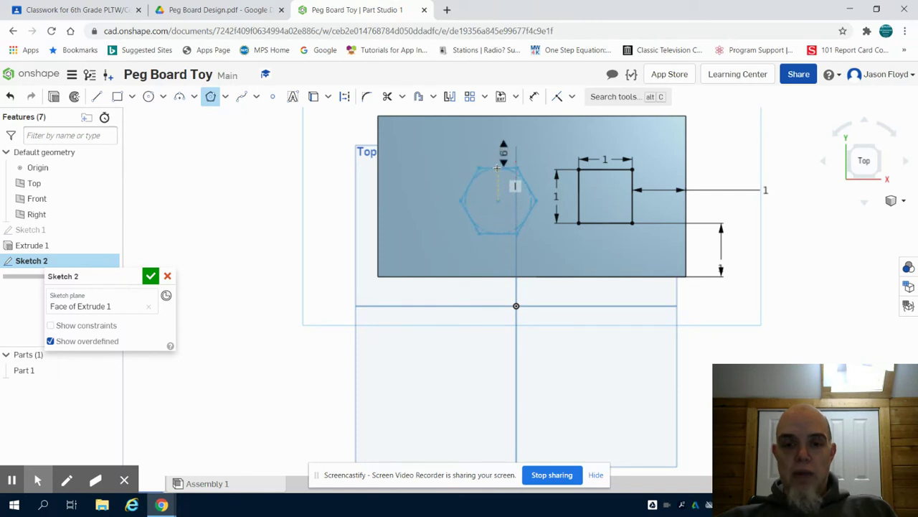
{"action": "left_click", "coordinate": [504, 162]}
{"action": "left_click", "coordinate": [504, 162]}
{"action": "left_click", "coordinate": [503, 162]}
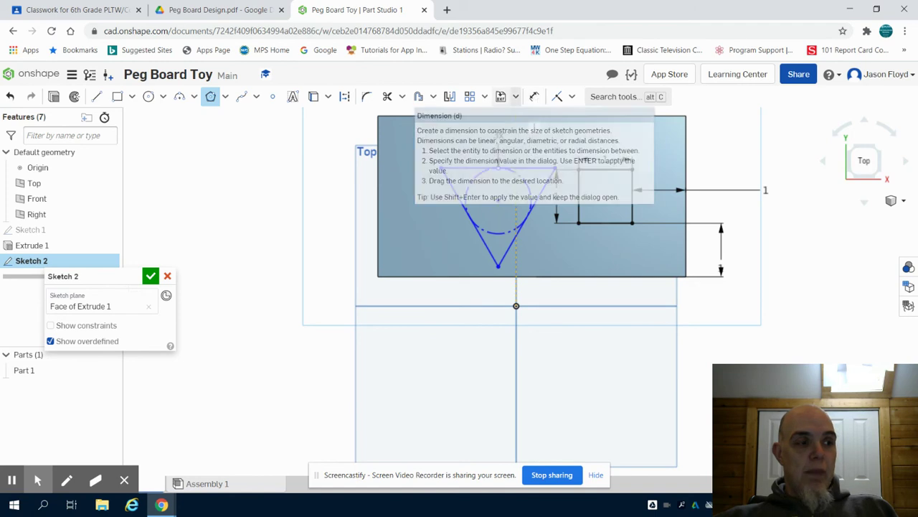
{"action": "left_click", "coordinate": [538, 101]}
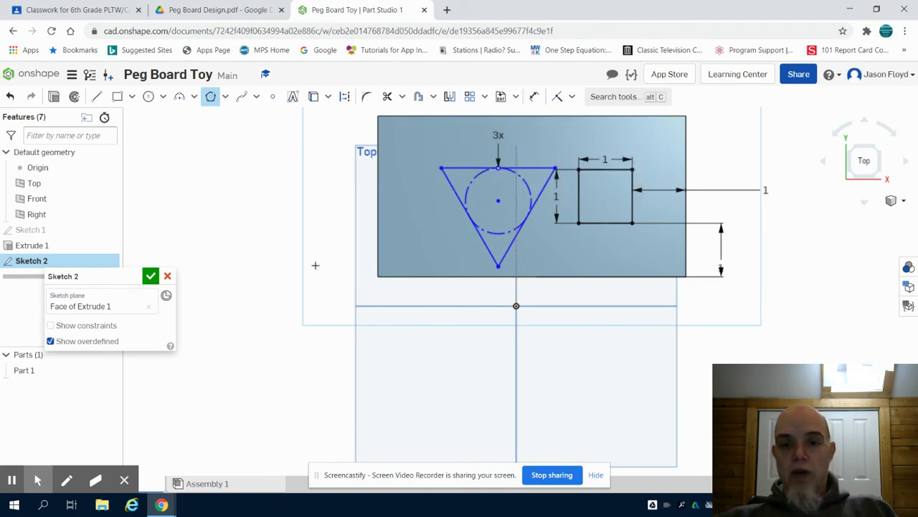
Dimension the triangle's top edge to 1.15
{"action": "left_click", "coordinate": [535, 96]}
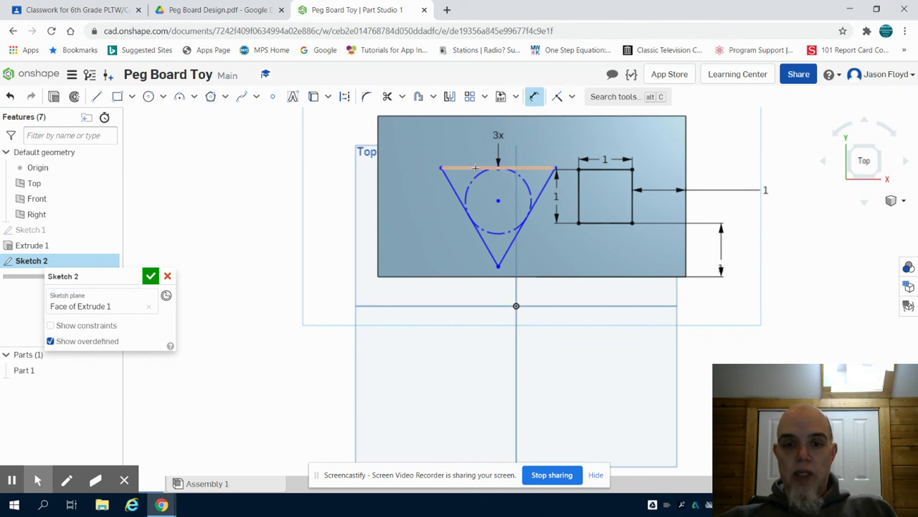
{"action": "left_click", "coordinate": [475, 168]}
{"action": "left_click", "coordinate": [467, 141]}
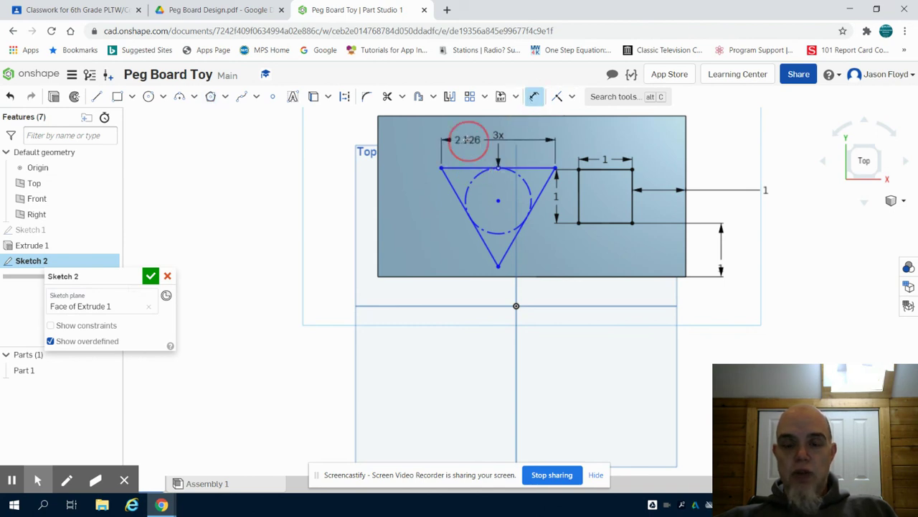
{"action": "key", "text": "BackSpace"}
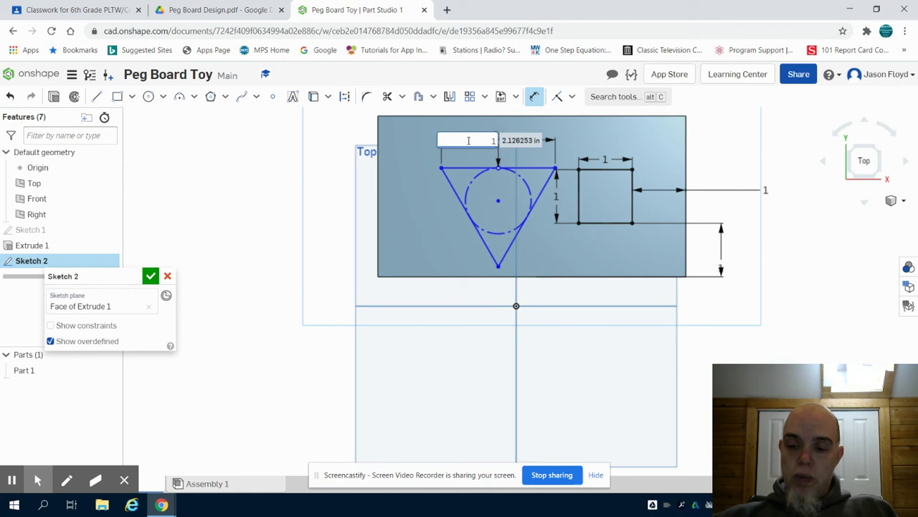
{"action": "type", "text": "1.15"}
{"action": "key", "text": "Return"}
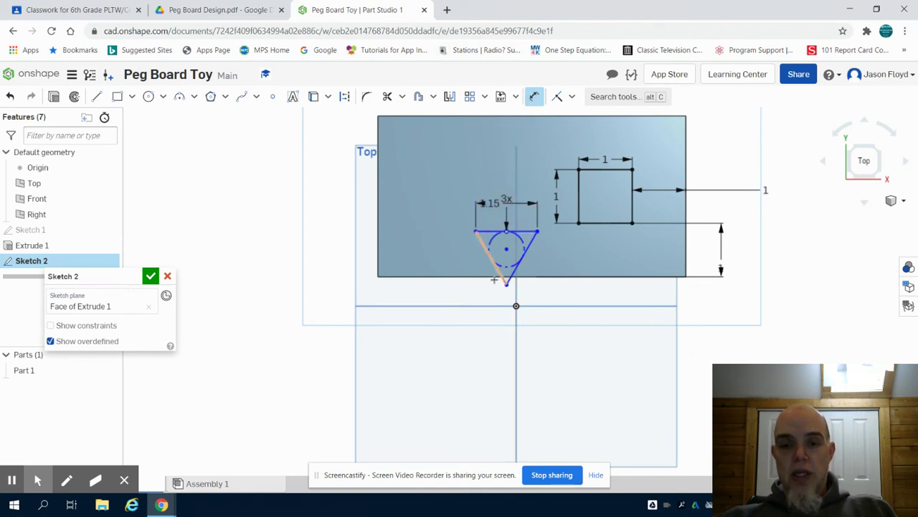
Cancel an unwanted dimension between the triangle and the block's bottom edge
{"action": "left_click", "coordinate": [532, 277]}
{"action": "left_click", "coordinate": [507, 283]}
{"action": "right_click", "coordinate": [513, 335]}
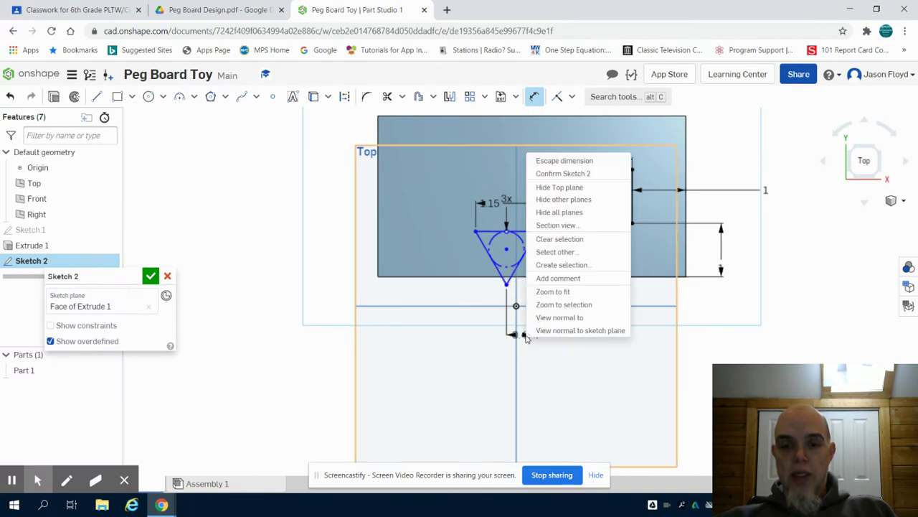
{"action": "left_click", "coordinate": [553, 156]}
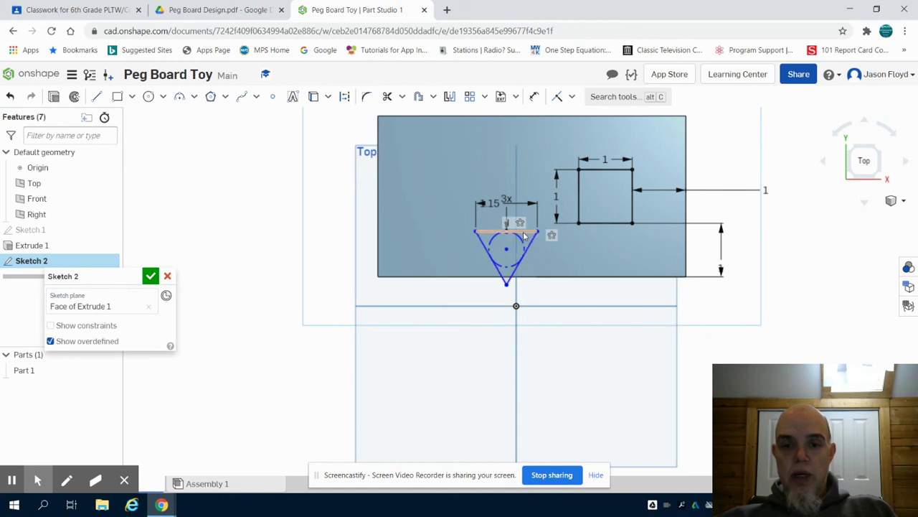
Dimension the triangle's top edge 1 in below the block's top edge
{"action": "left_click", "coordinate": [534, 95]}
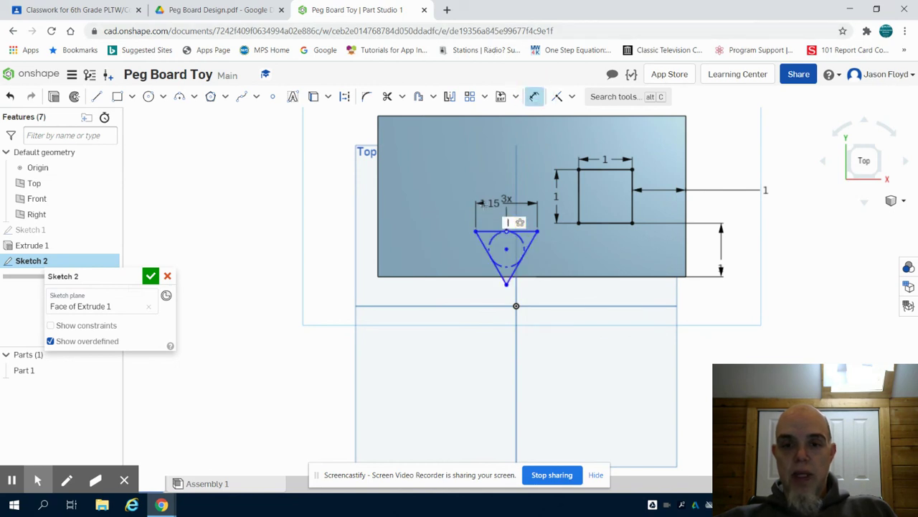
{"action": "left_click", "coordinate": [488, 230]}
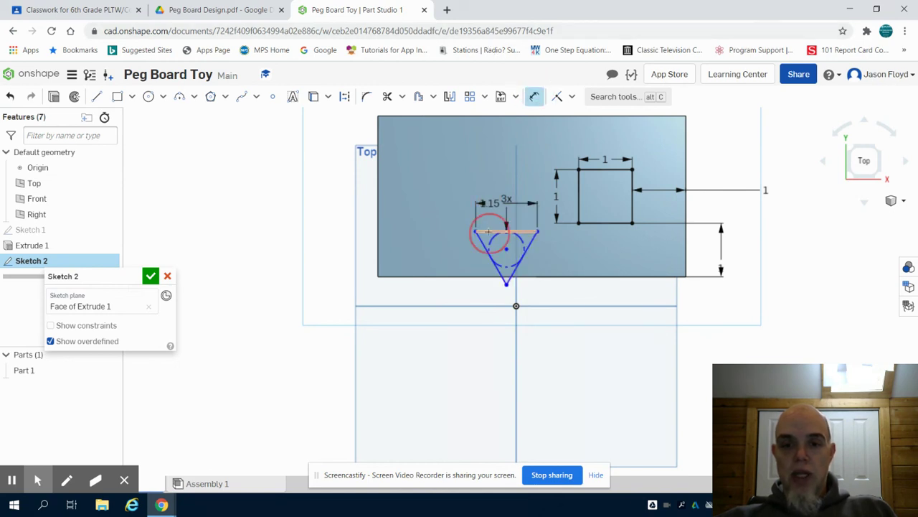
{"action": "left_click", "coordinate": [491, 118]}
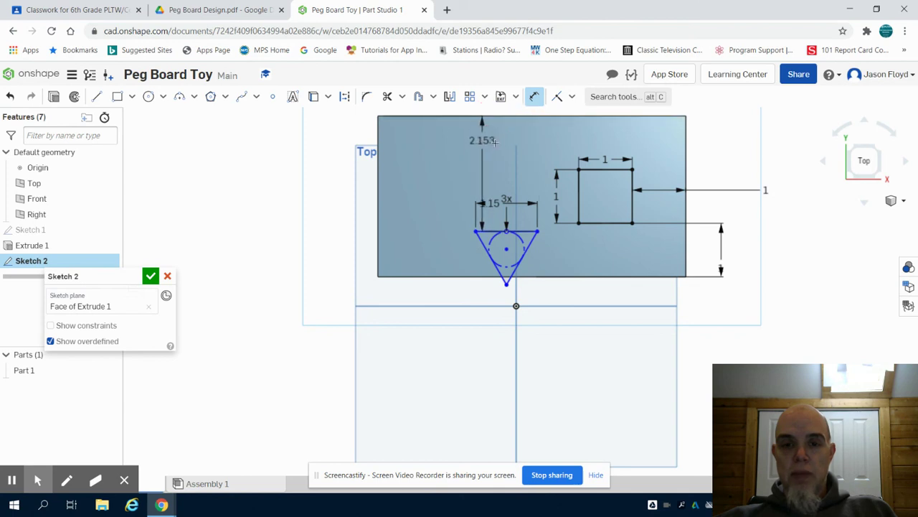
{"action": "left_click", "coordinate": [509, 150]}
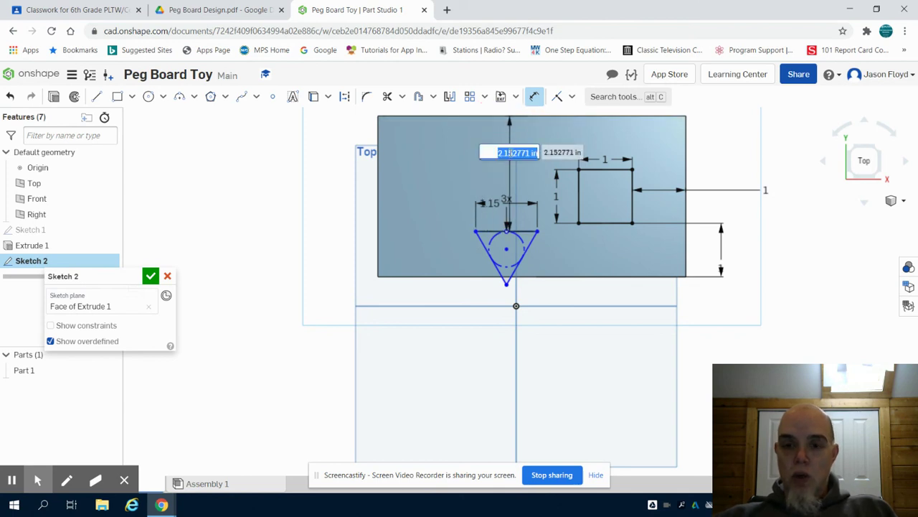
{"action": "type", "text": "1"}
{"action": "key", "text": "Return"}
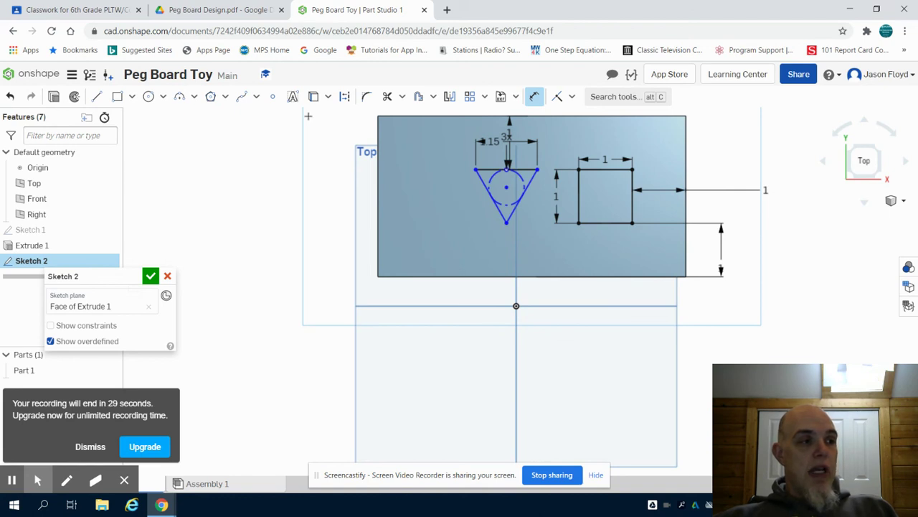
{"action": "left_click", "coordinate": [538, 169]}
Set the triangle's top-right corner 2.3 in from the block's right edge
{"action": "left_click", "coordinate": [685, 165]}
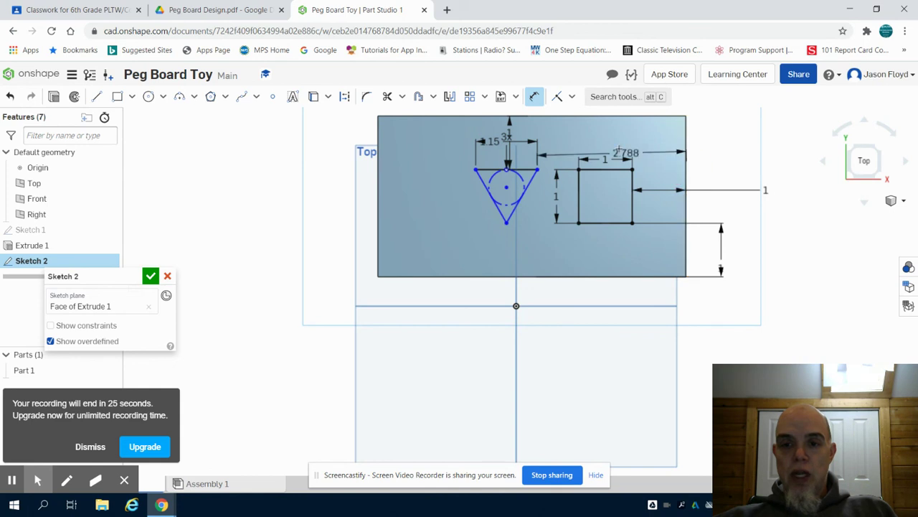
{"action": "left_click", "coordinate": [625, 139]}
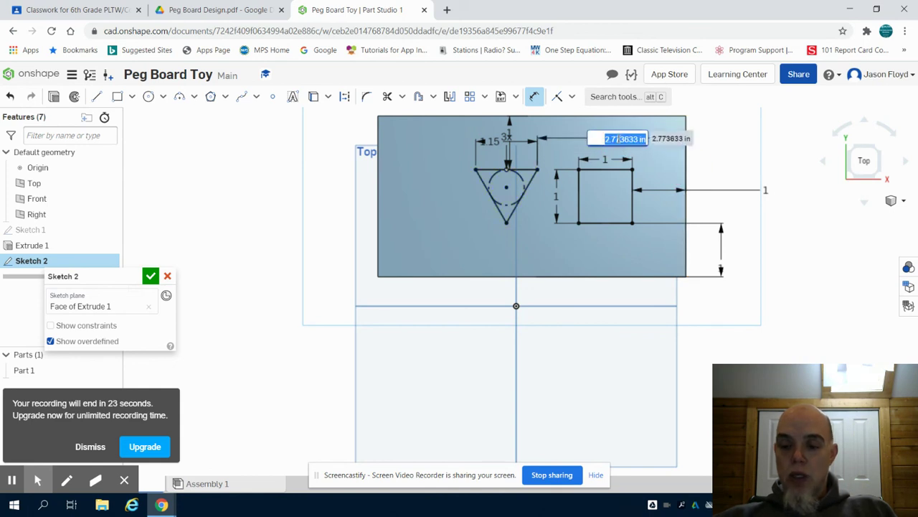
{"action": "type", "text": "2.3"}
{"action": "key", "text": "Return"}
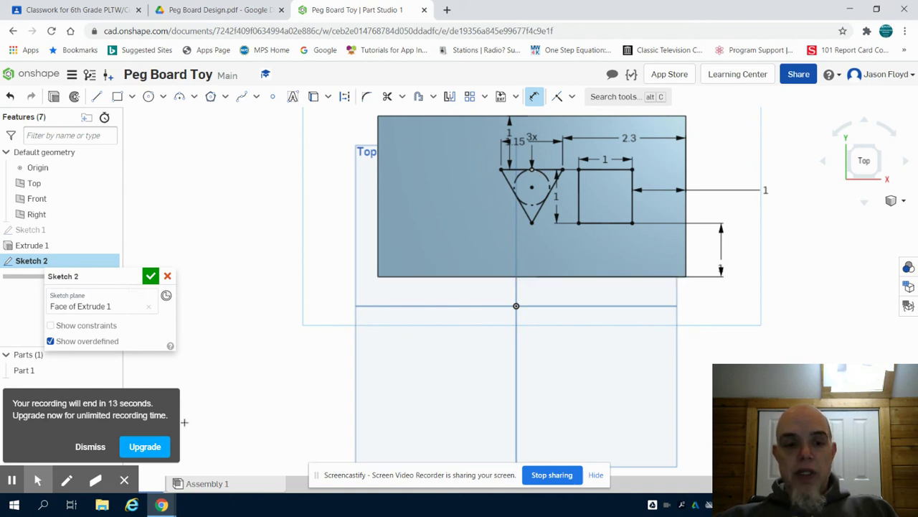
{"action": "left_click", "coordinate": [37, 480]}
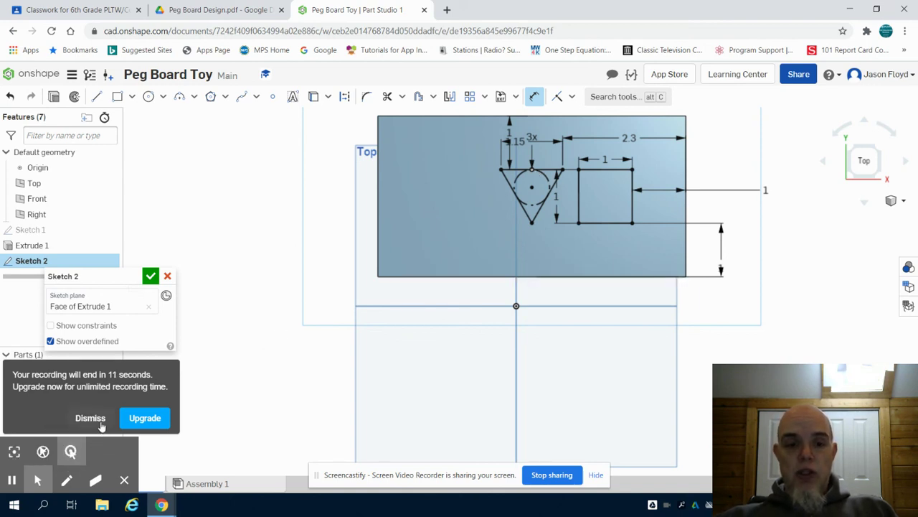